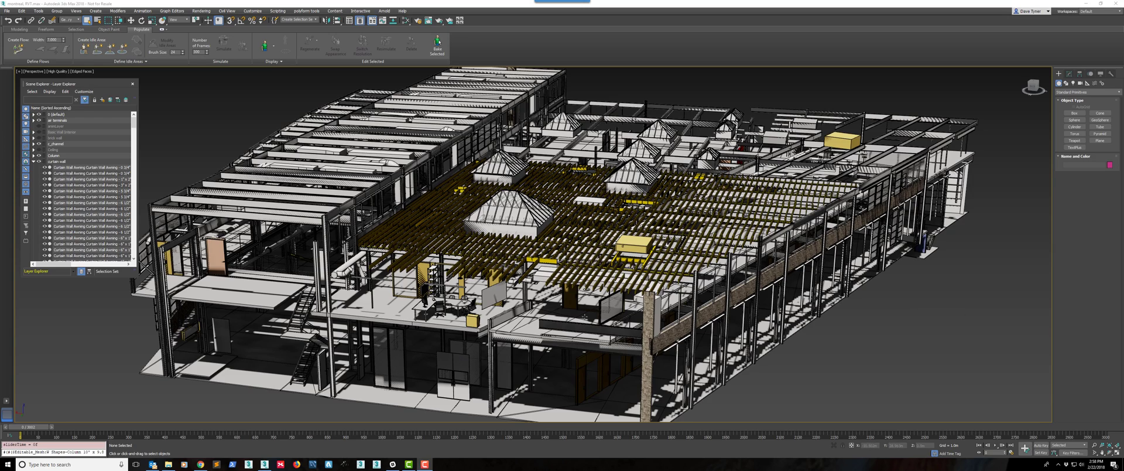
- Examine the building model from several angles, from close up and from farther away
alt+middle_drag(607, 338, 702, 329)
scroll(648, 290, up, 5)
scroll(702, 328, down, 10)
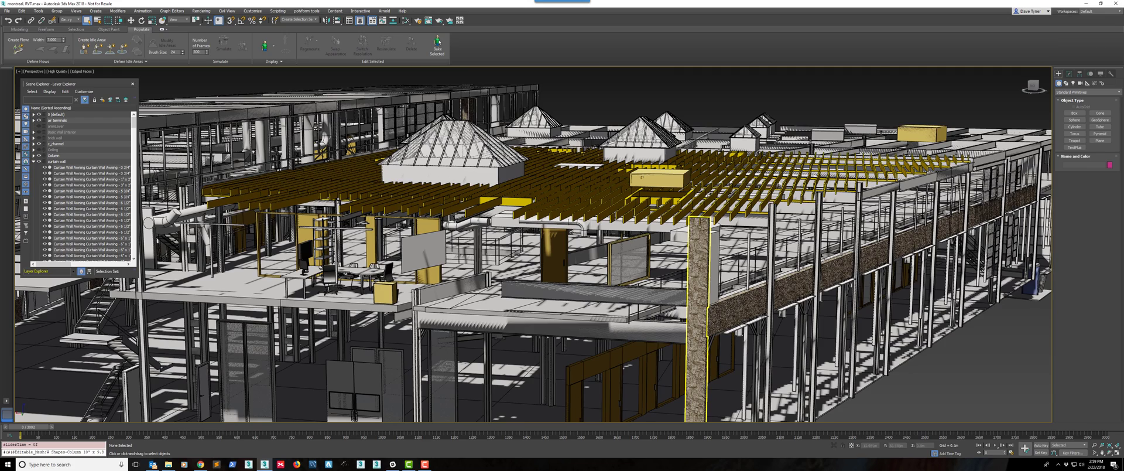
alt+middle_drag(841, 287, 550, 378)
scroll(757, 317, down, 8)
scroll(755, 319, up, 5)
scroll(591, 360, down, 5)
scroll(661, 324, up, 5)
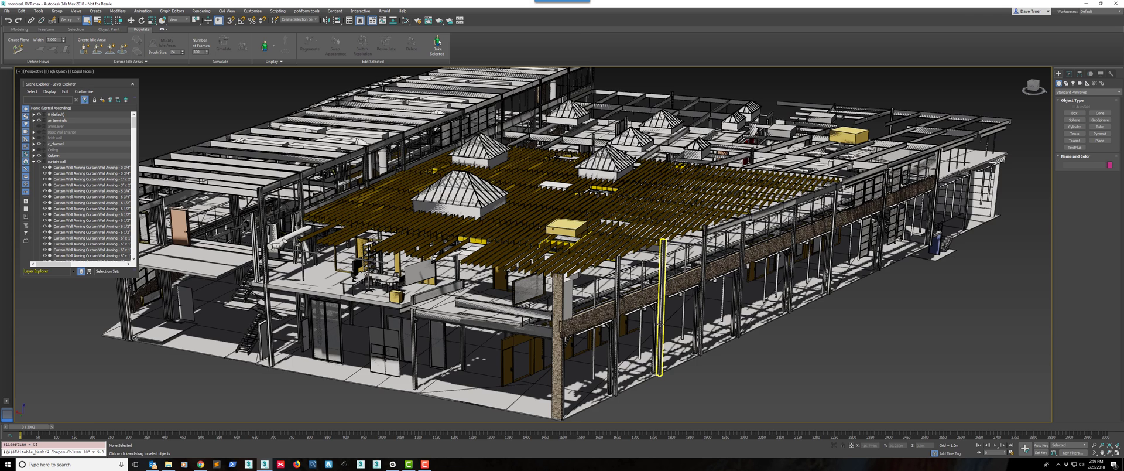
scroll(662, 316, down, 3)
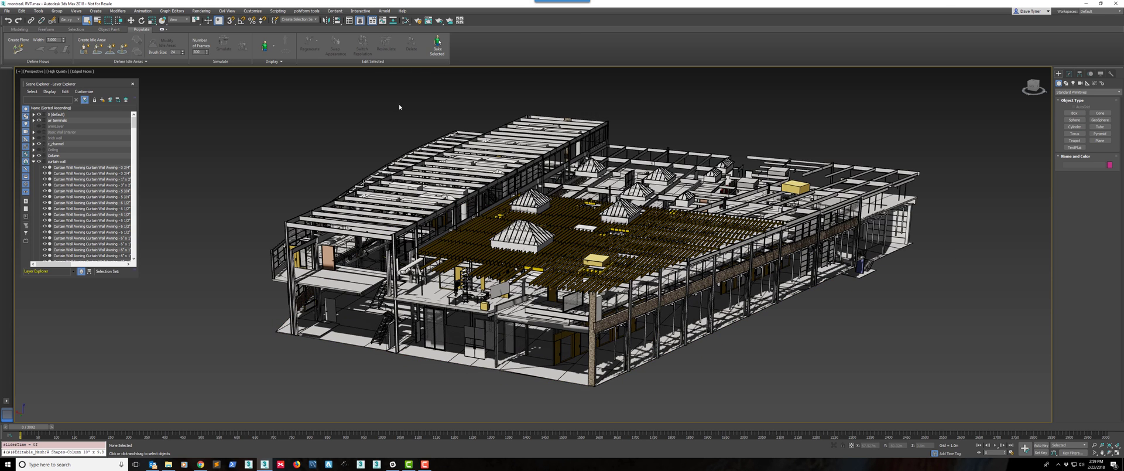
- Open the Polyform Fast Animator-mator tool and load all visible scene objects as its animation selection
click(307, 11)
click(324, 33)
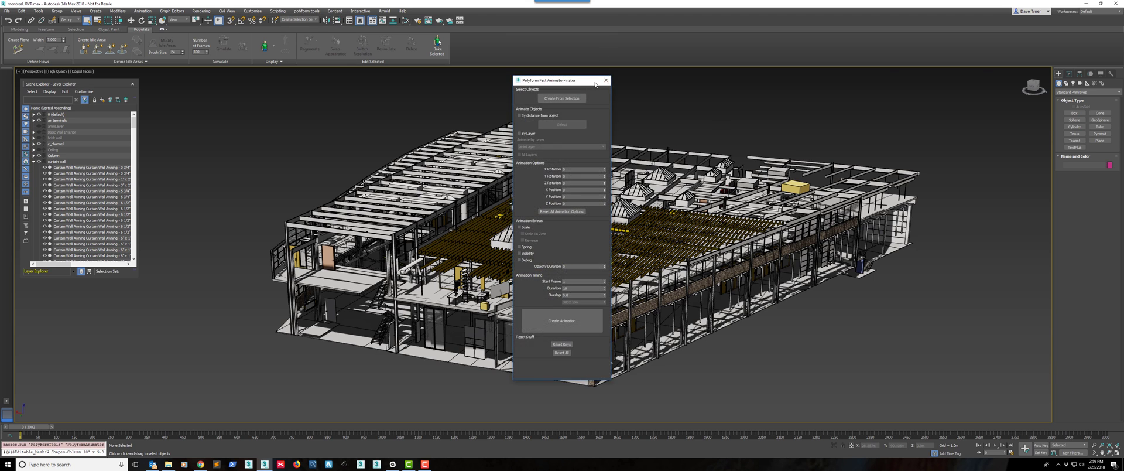
drag(595, 83, 986, 104)
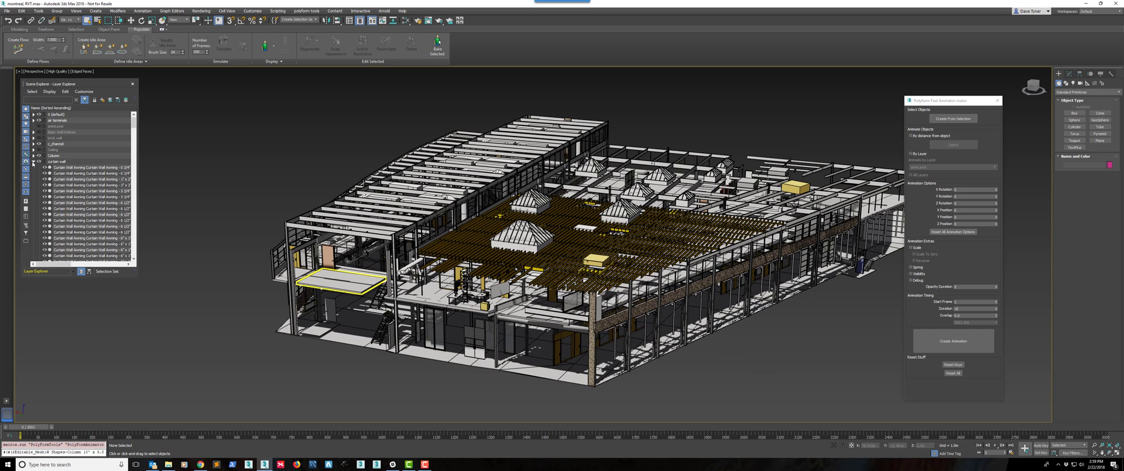
click(33, 162)
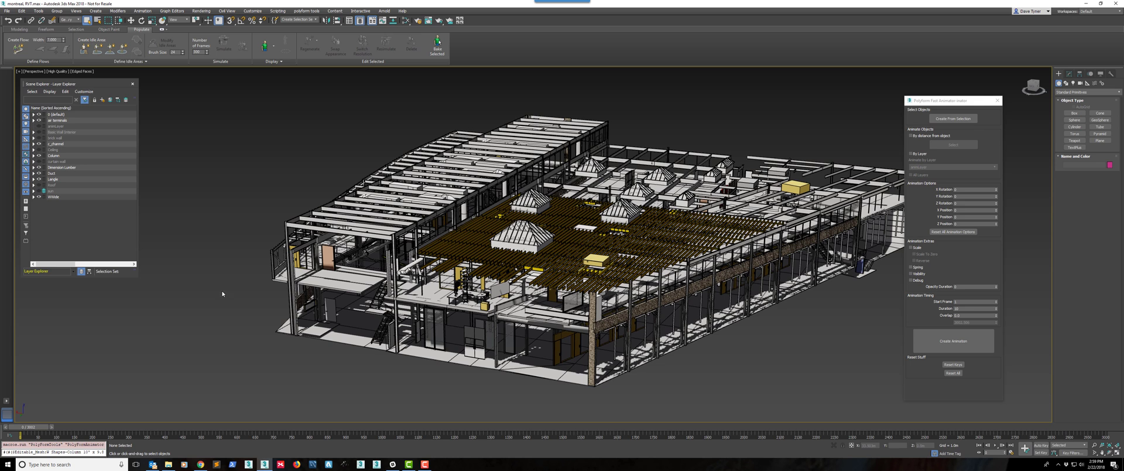
key(ctrl+a)
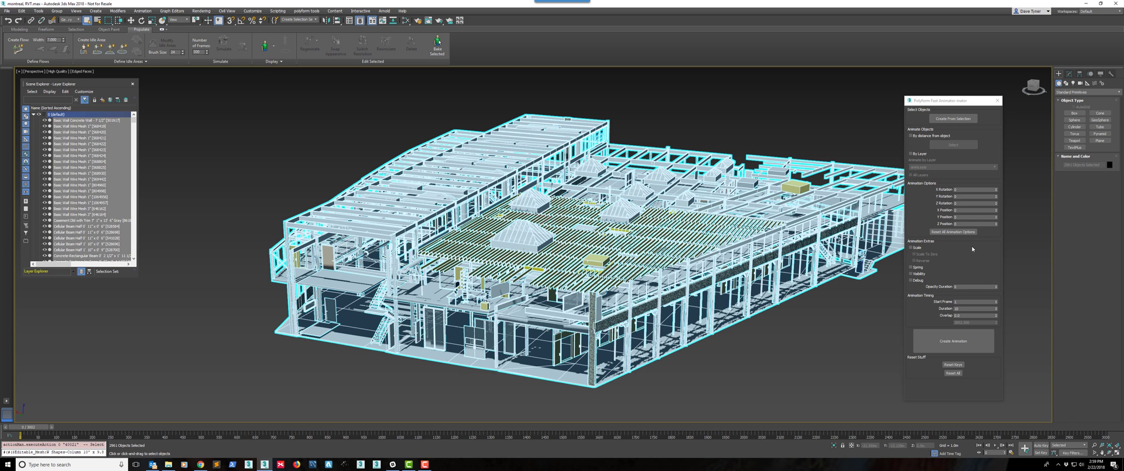
click(953, 118)
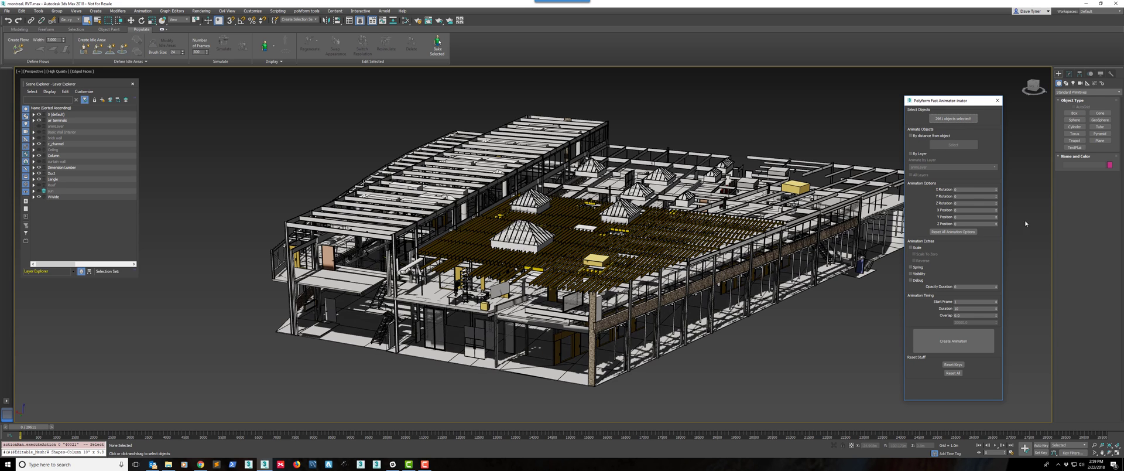
- Enable the Scale animation extra and set the animation overlap to 9.8
click(917, 249)
drag(968, 315, 926, 317)
key(Return)
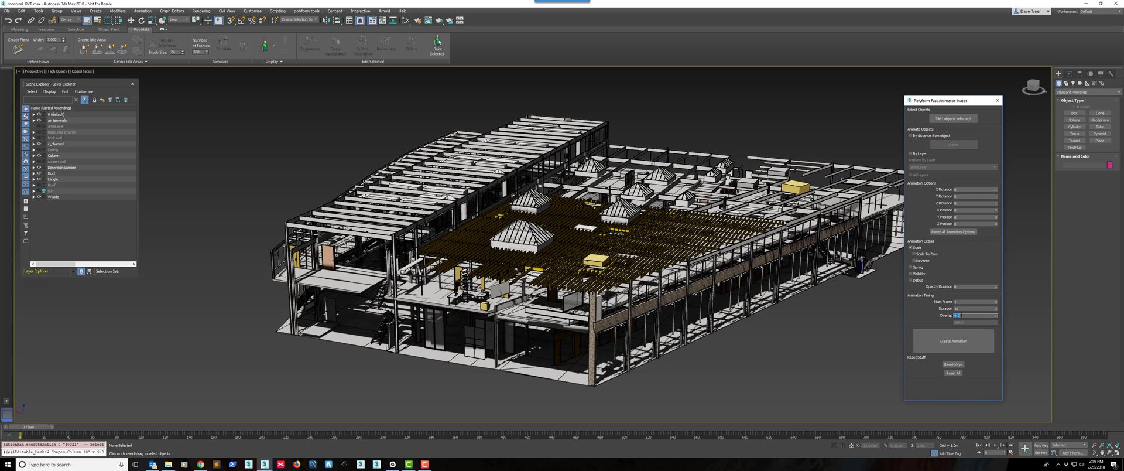
text(9.8)
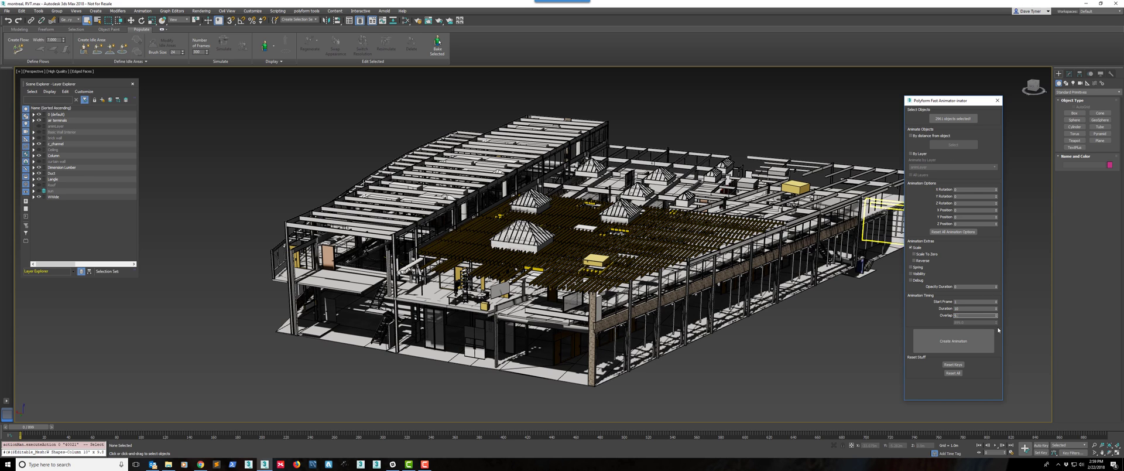
key(Return)
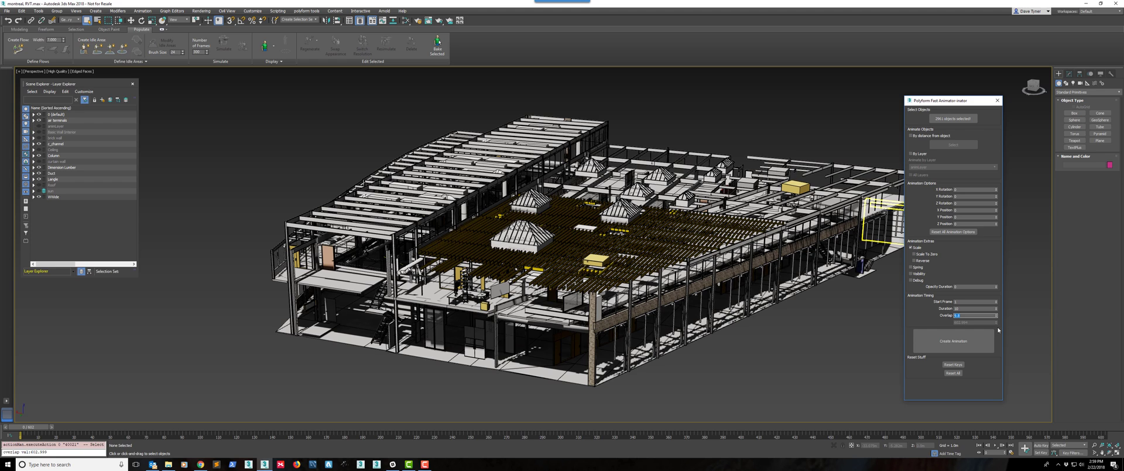
- Create the scale animation for the loaded objects and scrub the timeline to preview how the building assembles
click(942, 339)
click(948, 337)
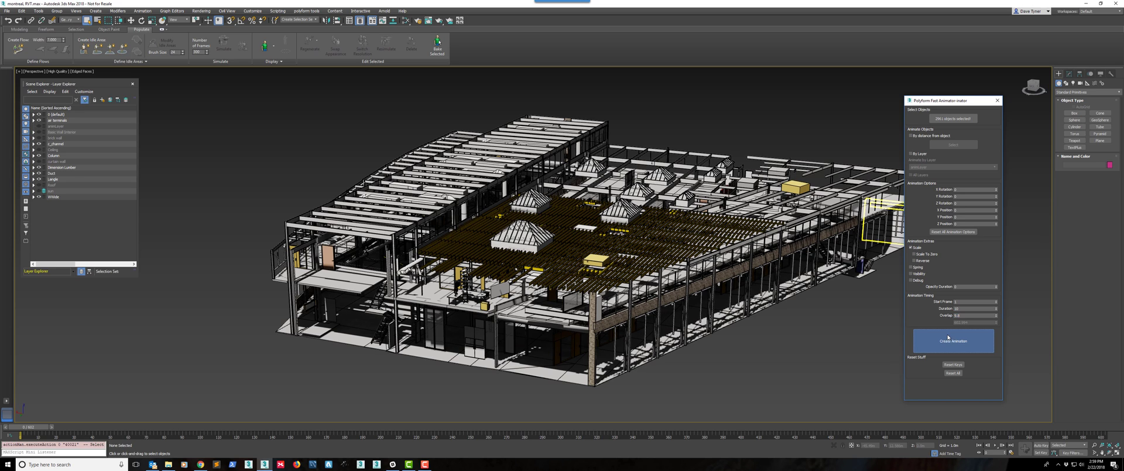
click(25, 429)
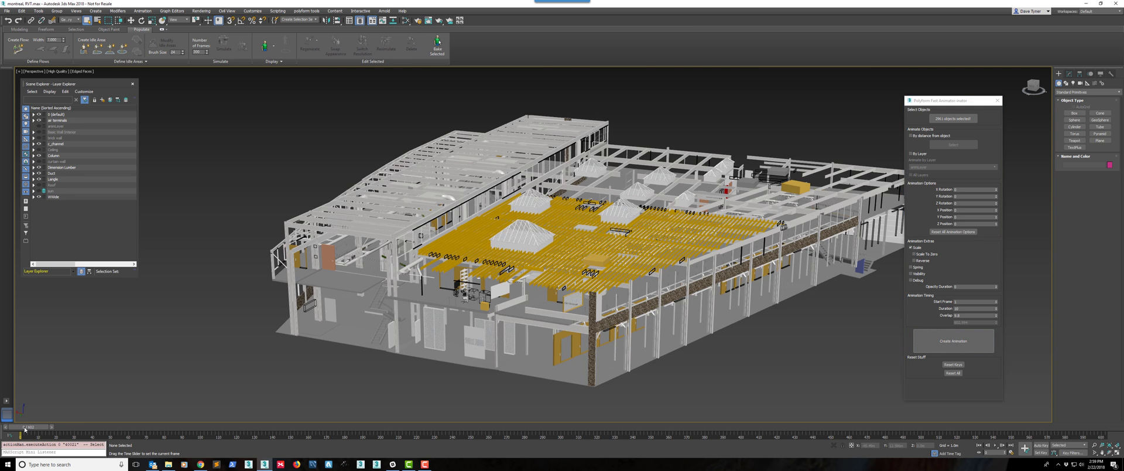
drag(33, 431, 91, 449)
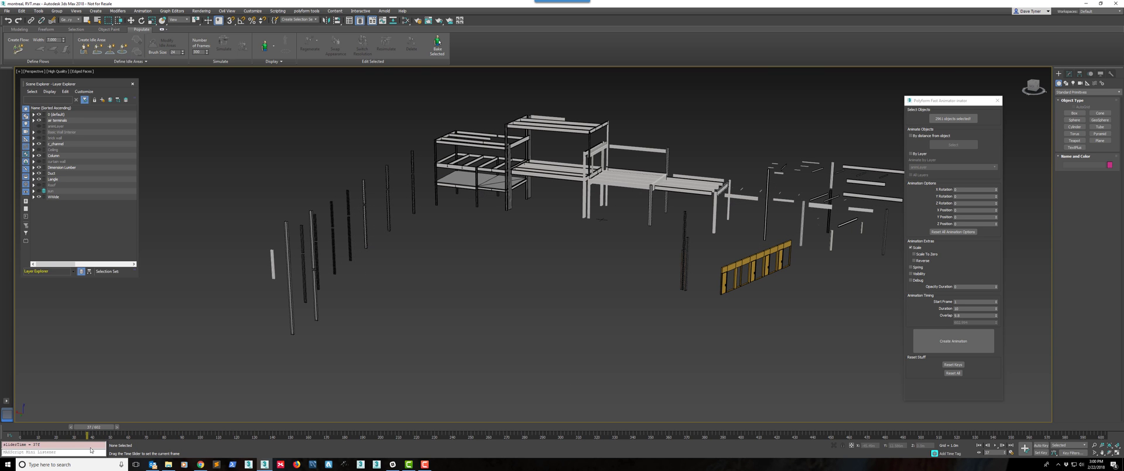
drag(181, 444, 184, 443)
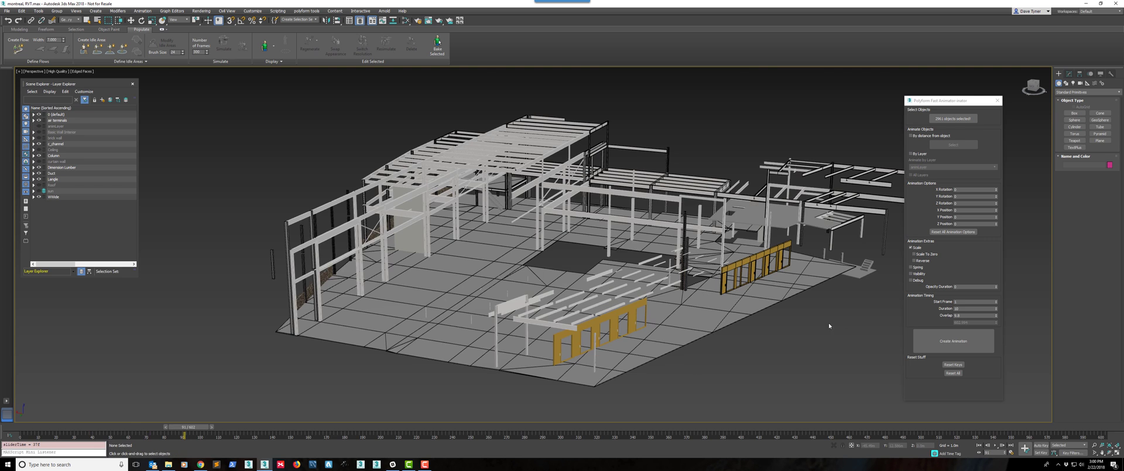
- Reset the animation keys and set the objects to animate by distance from the ground floor slab
click(953, 364)
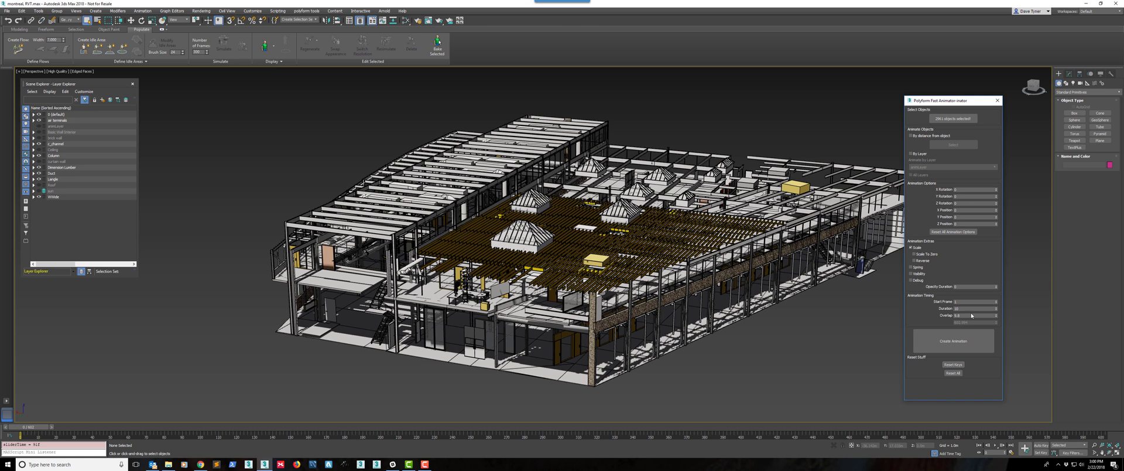
click(933, 136)
click(947, 145)
click(943, 145)
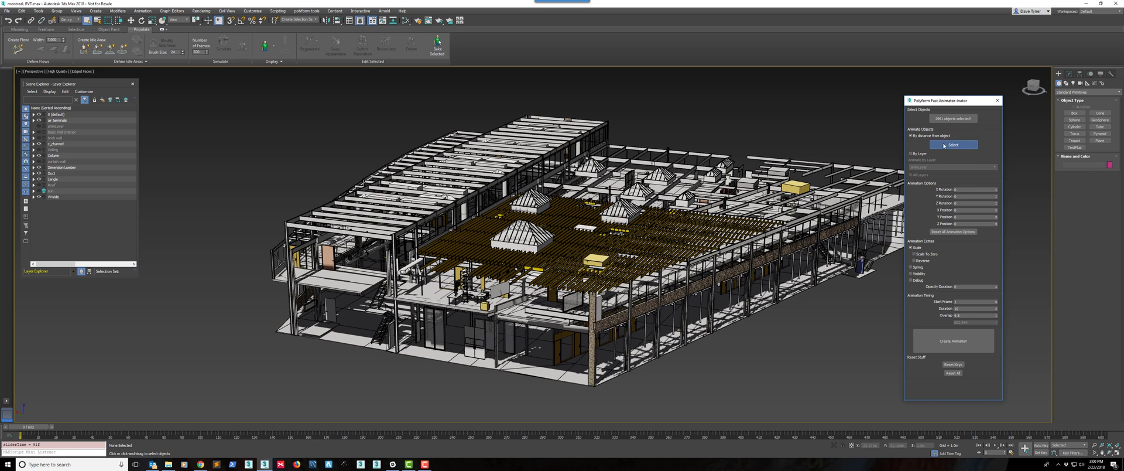
click(539, 359)
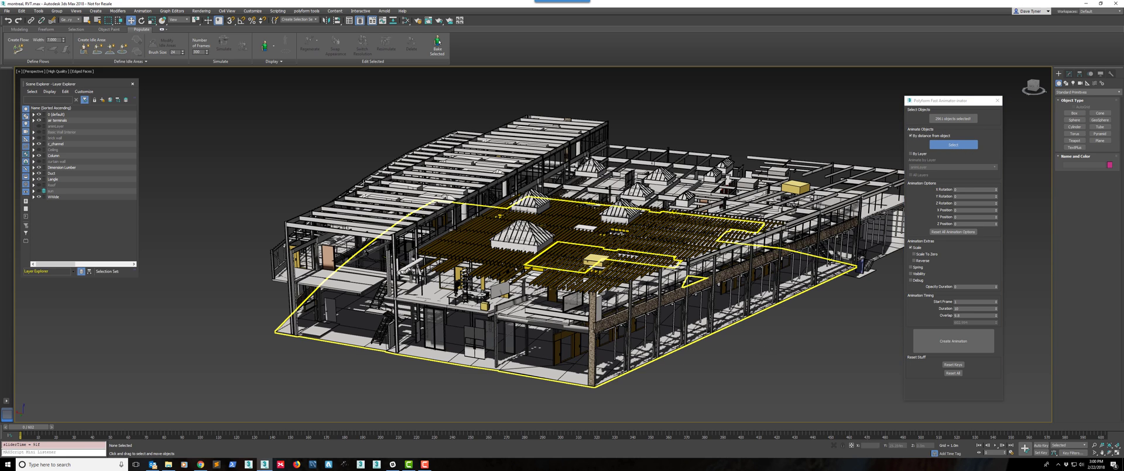
click(561, 307)
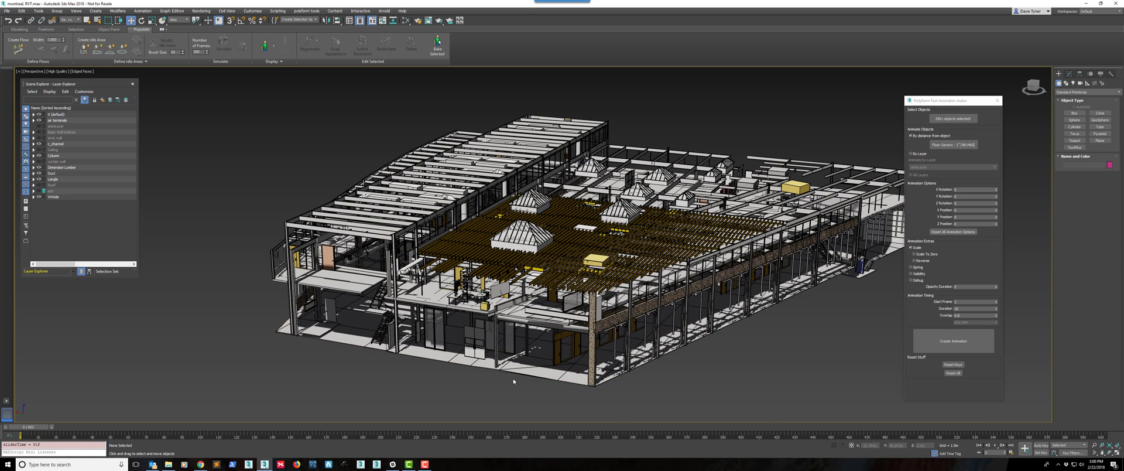
- Create the distance-based animation, play it back, and return the timeline to the first frame
click(950, 341)
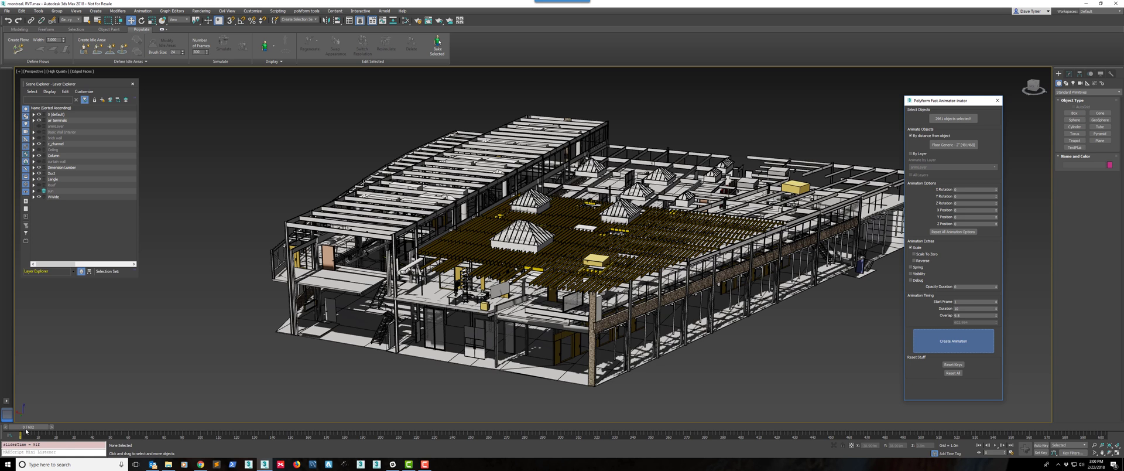
click(995, 445)
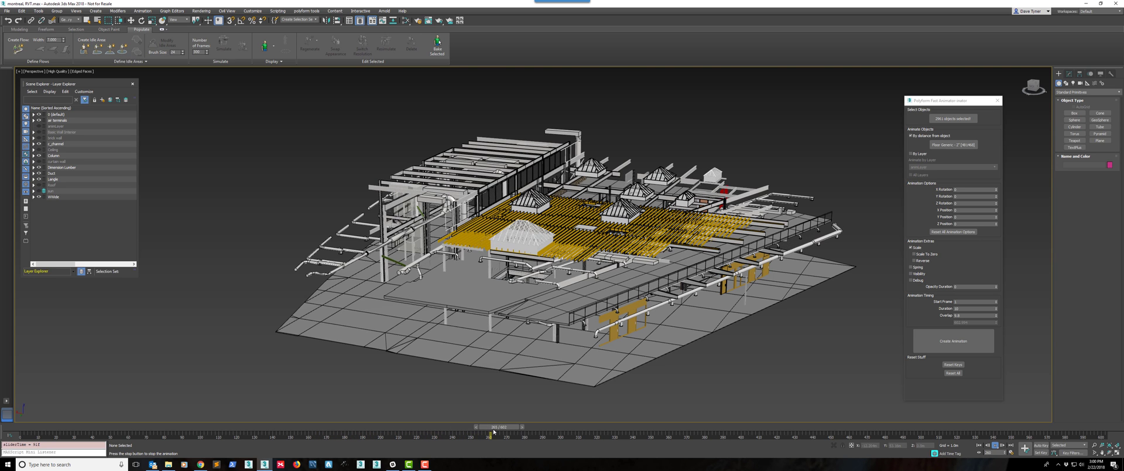
drag(494, 432, 6, 450)
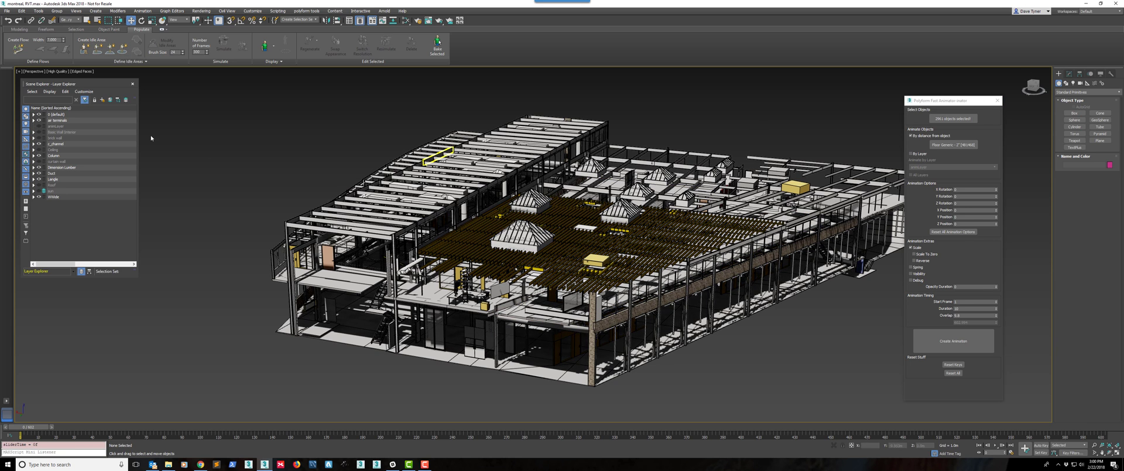
- Unhide the curtain wall layer and choose it as the layer to animate by layer
click(39, 162)
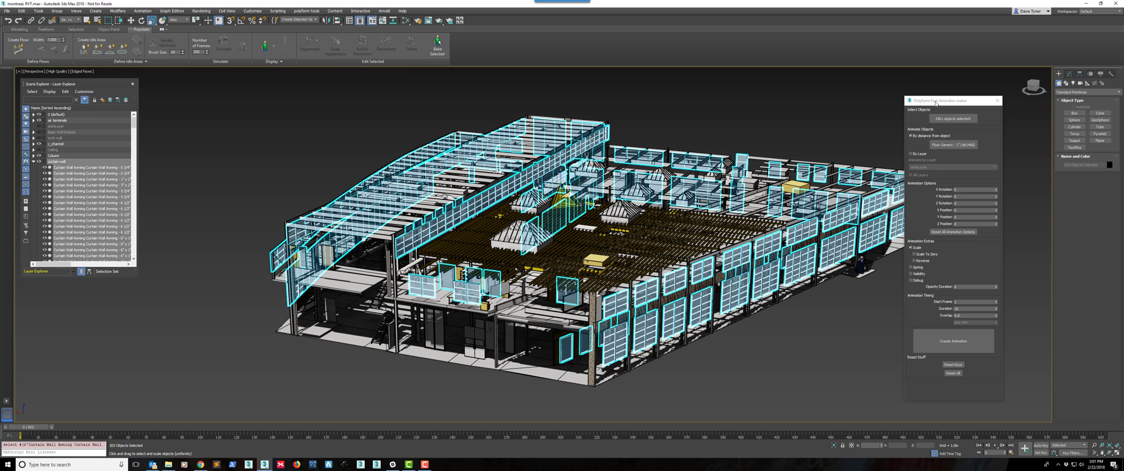
drag(936, 103, 964, 96)
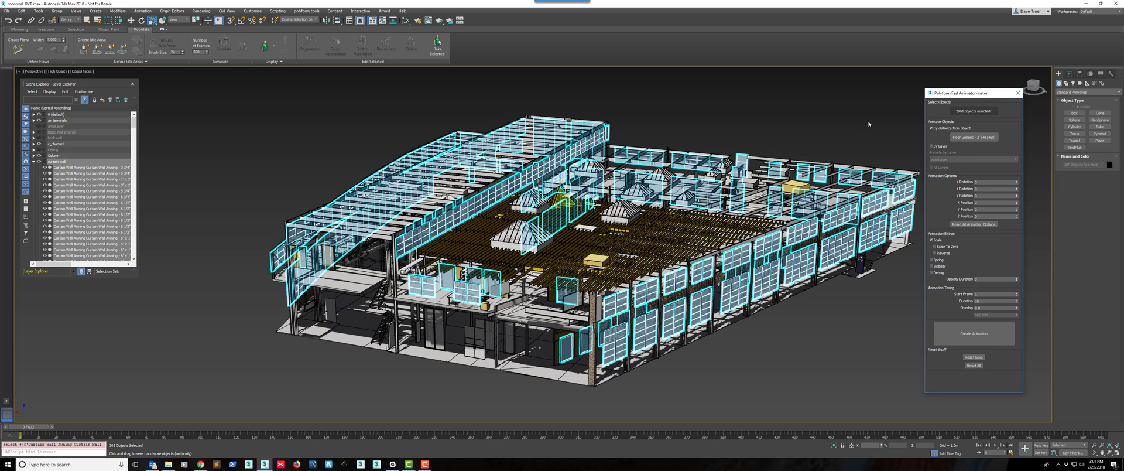
click(931, 146)
click(951, 159)
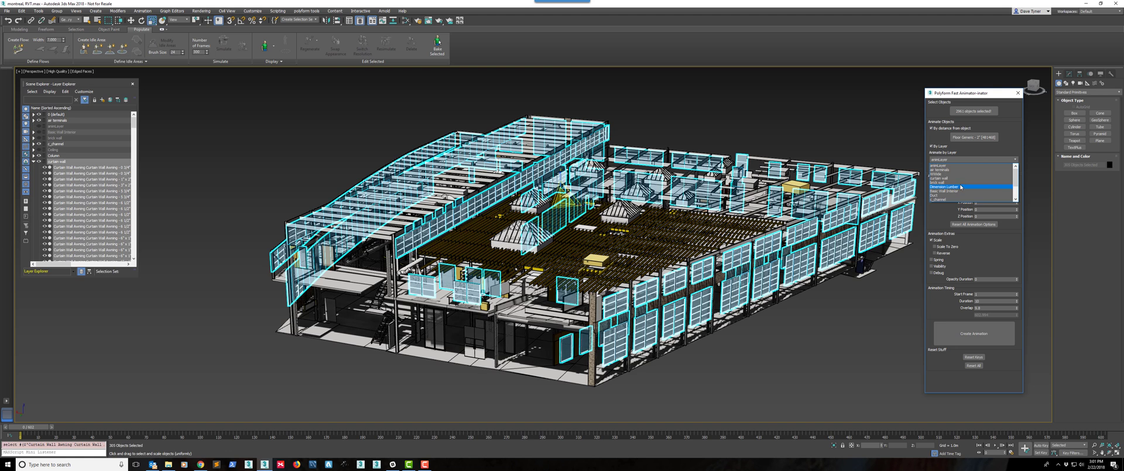
click(957, 179)
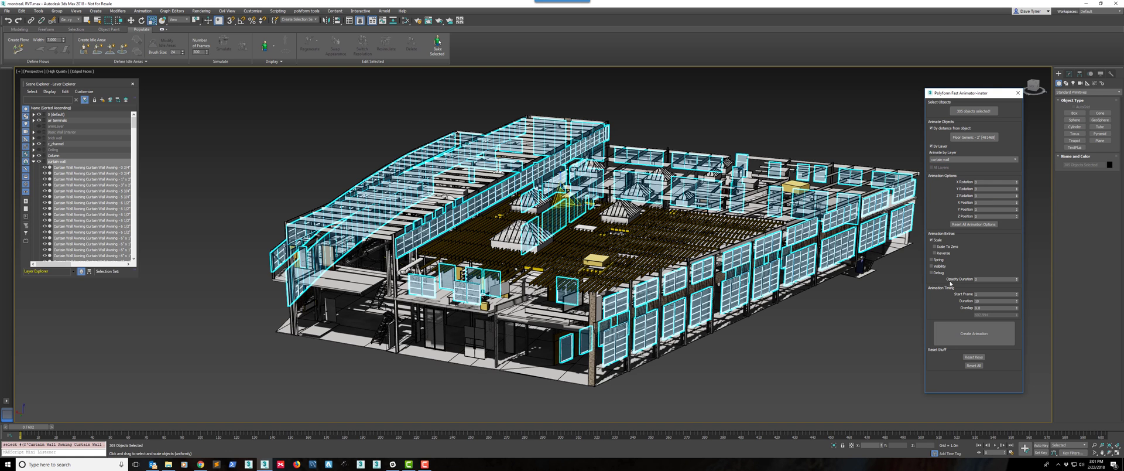
click(828, 325)
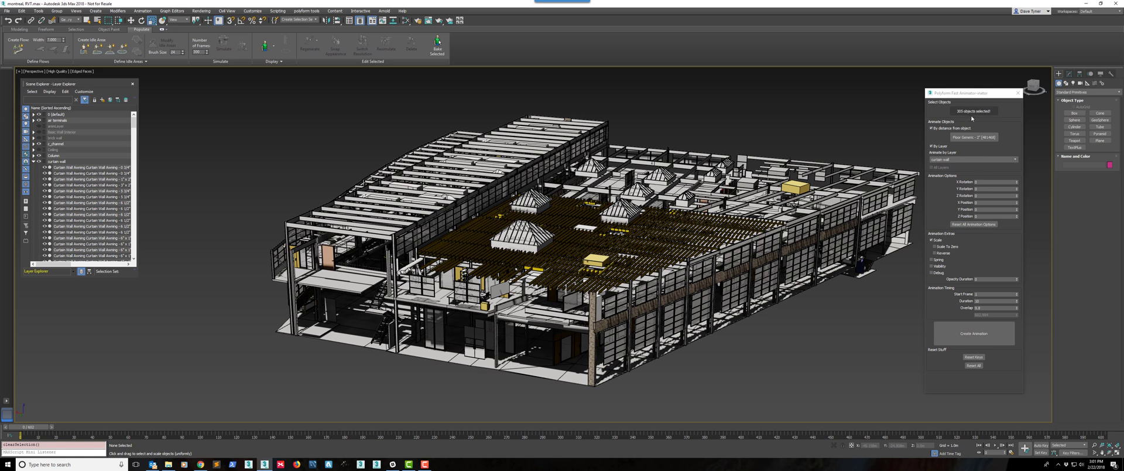
- Use the lower curtain wall panel near the front corner column as the distance reference, and set the start frame and an overlap of 9
click(972, 137)
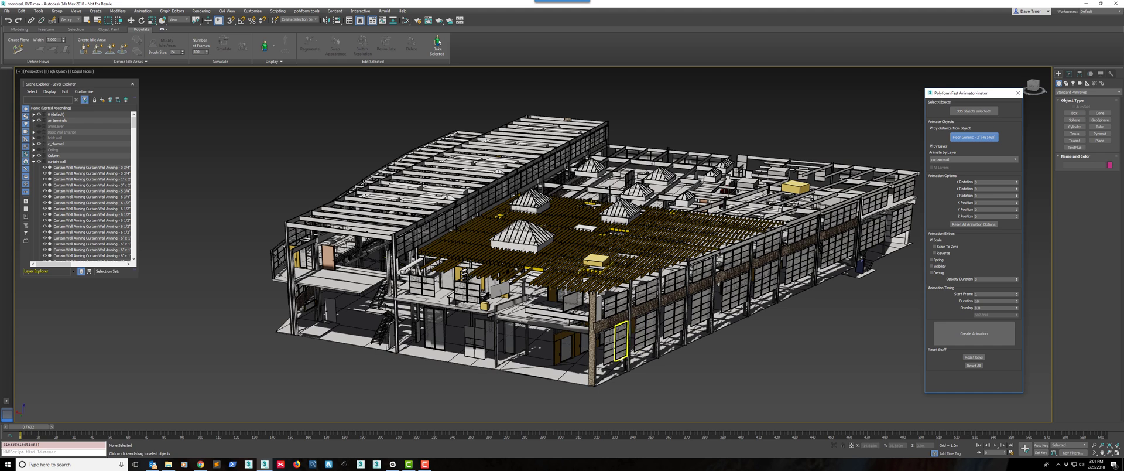
click(610, 341)
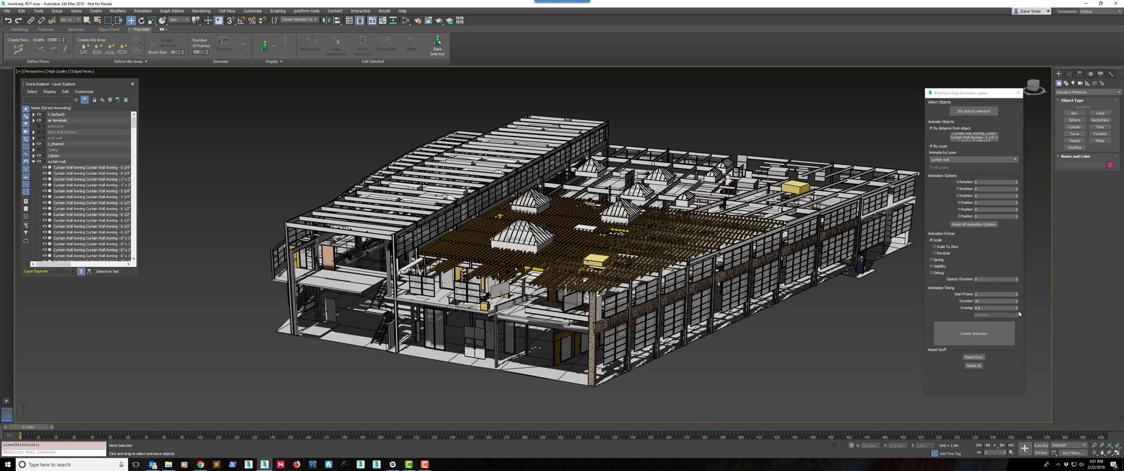
drag(1017, 308, 1017, 310)
double_click(983, 294)
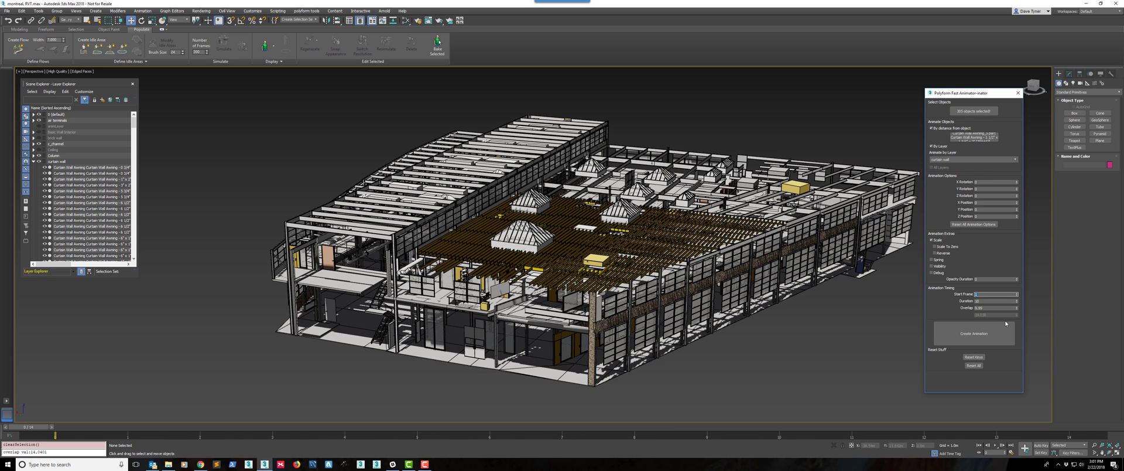
key(Tab)
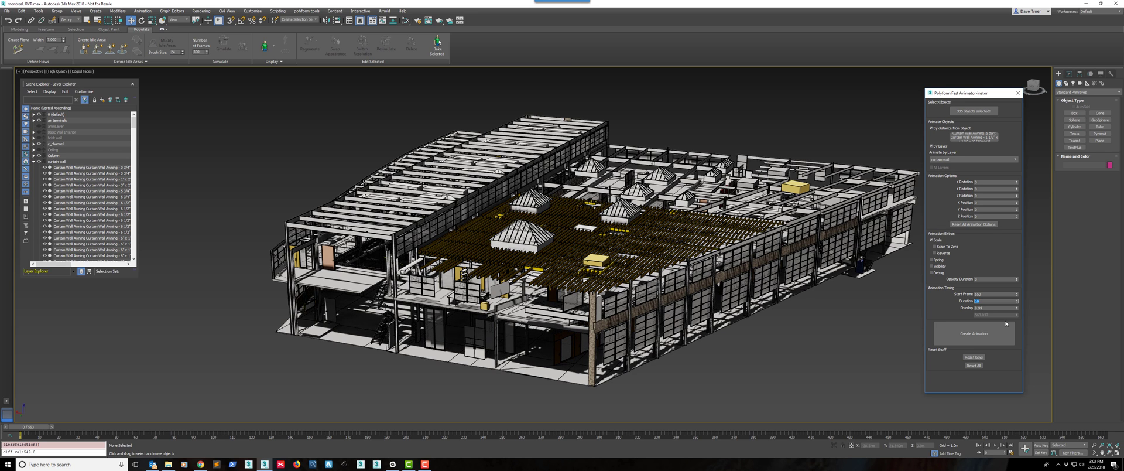
key(Tab)
text(9)
key(Return)
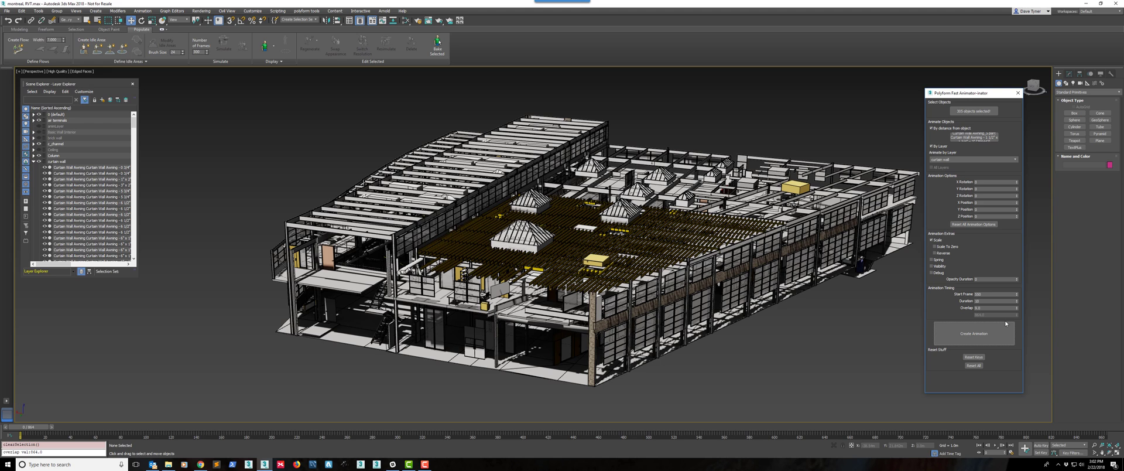
- Create the curtain wall animation and scrub the timeline to preview the panels with the rest of the building
click(1000, 332)
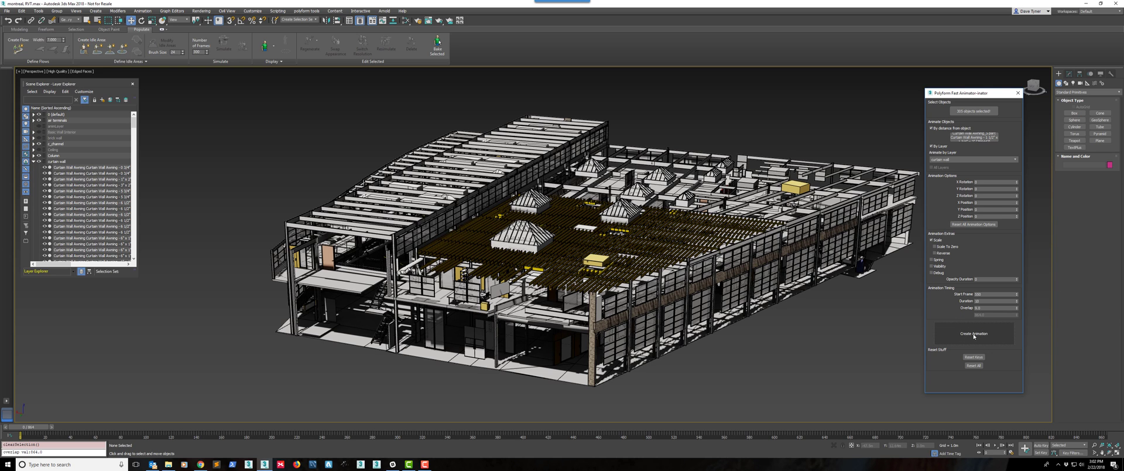
click(974, 334)
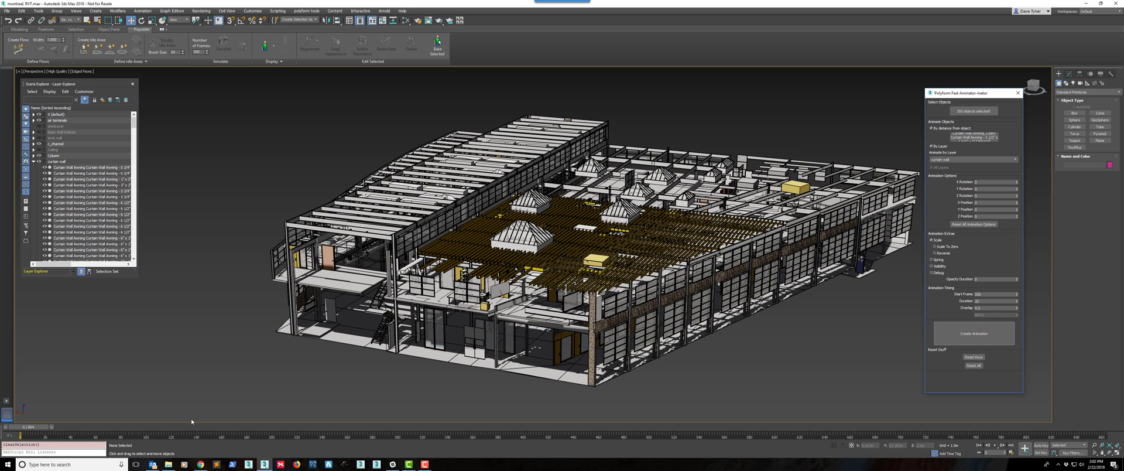
drag(25, 429, 510, 432)
drag(558, 465, 691, 460)
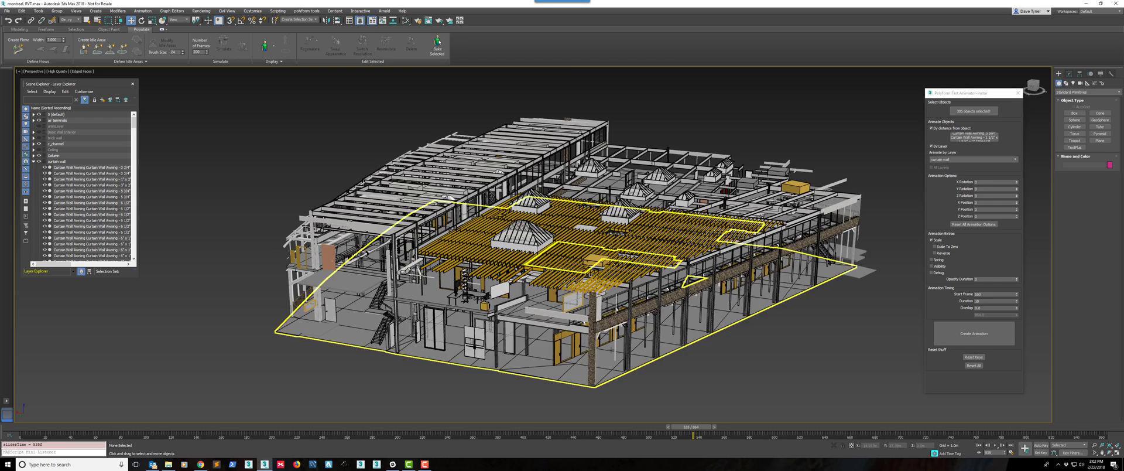
- Scrub the timeline forward to examine the curtain wall animation up close around the stone-clad front corner column
scroll(602, 370, up, 10)
middle_drag(602, 369, 577, 337)
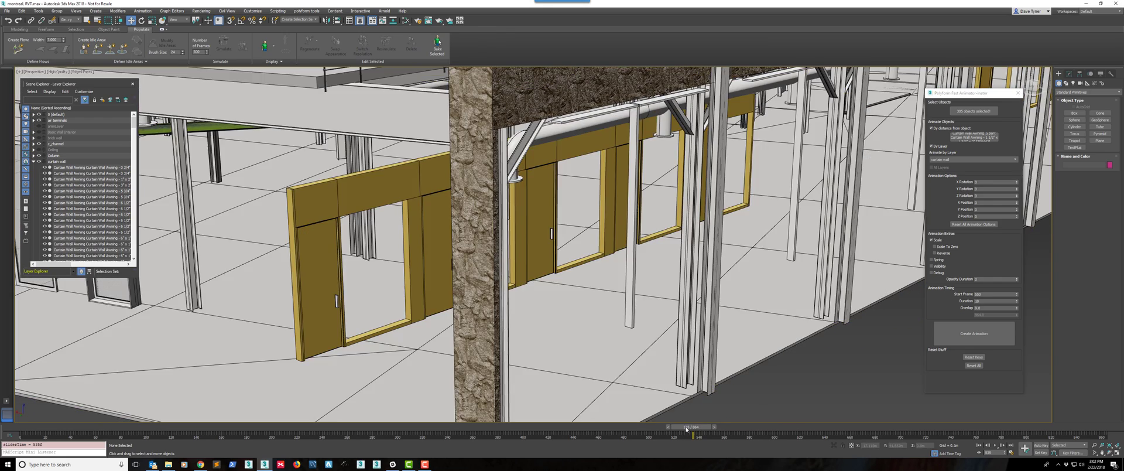
drag(686, 429, 715, 427)
middle_drag(691, 311, 583, 338)
scroll(539, 316, down, 6)
middle_drag(577, 341, 543, 382)
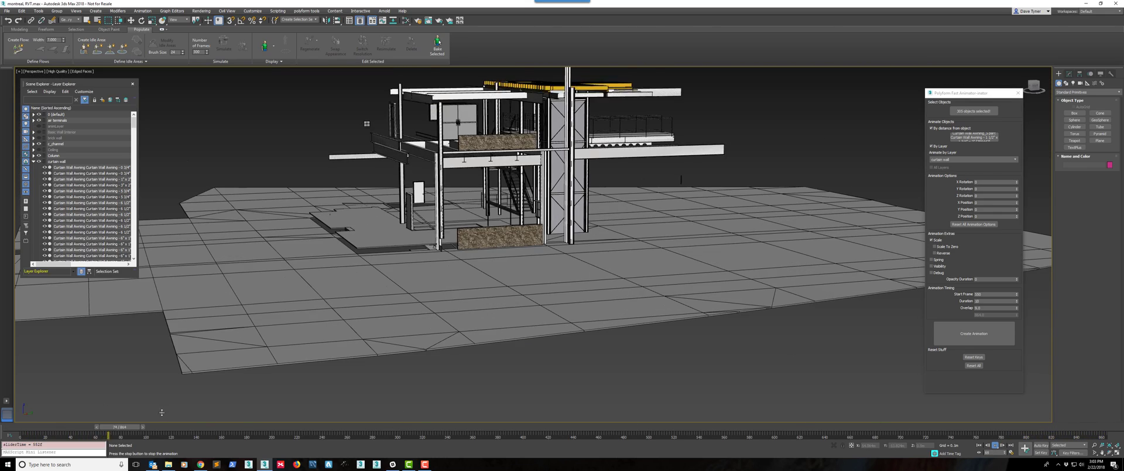
- Return the timeline to the start, bring the whole building into view, and close the Layer Explorer
drag(145, 427, 26, 428)
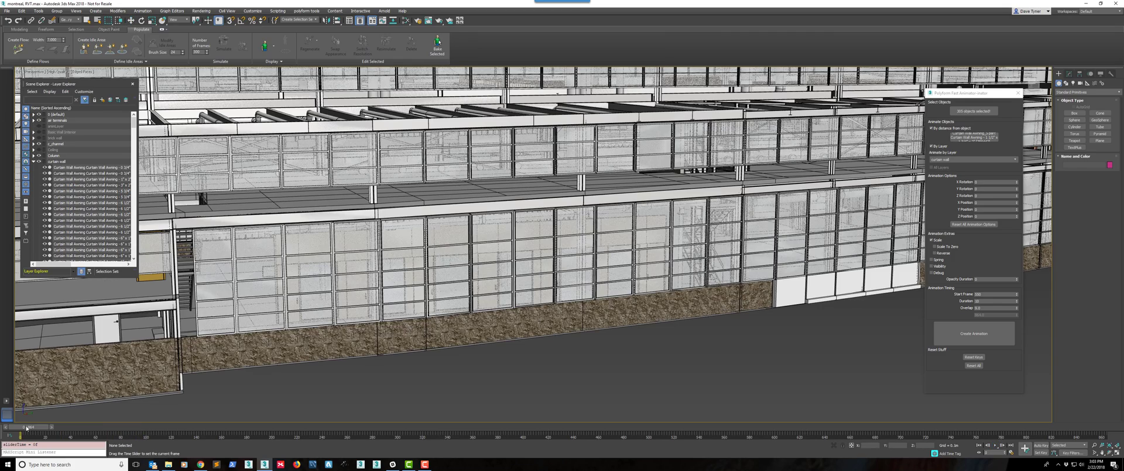
scroll(614, 228, down, 10)
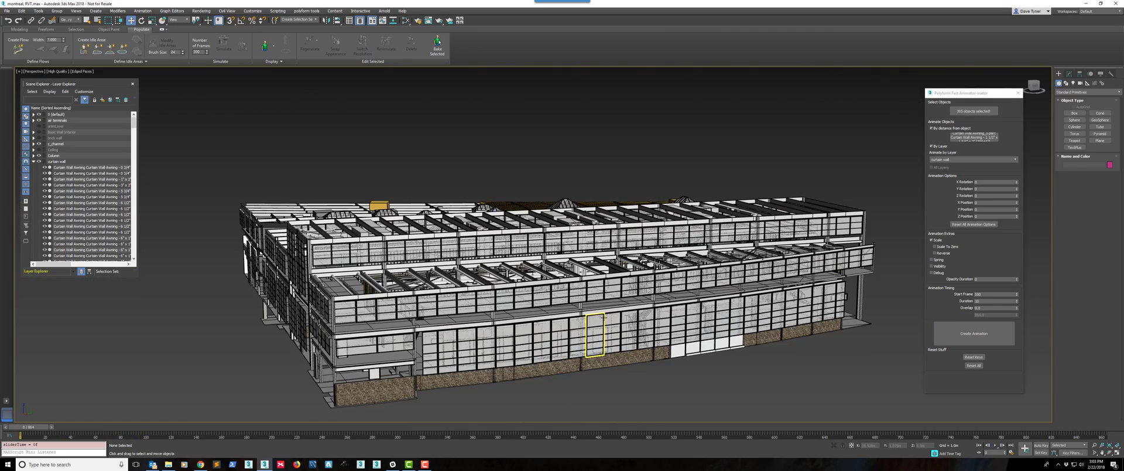
middle_drag(604, 318, 611, 319)
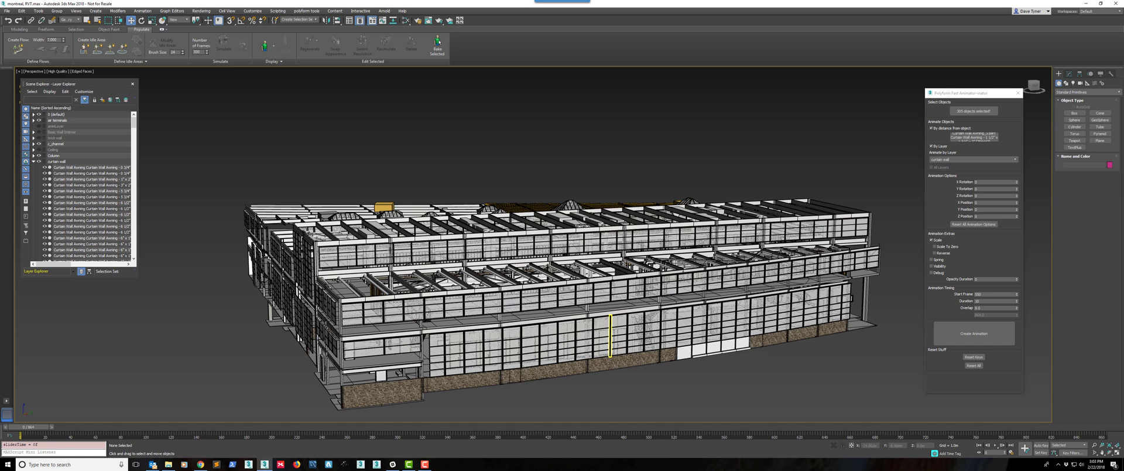
click(132, 84)
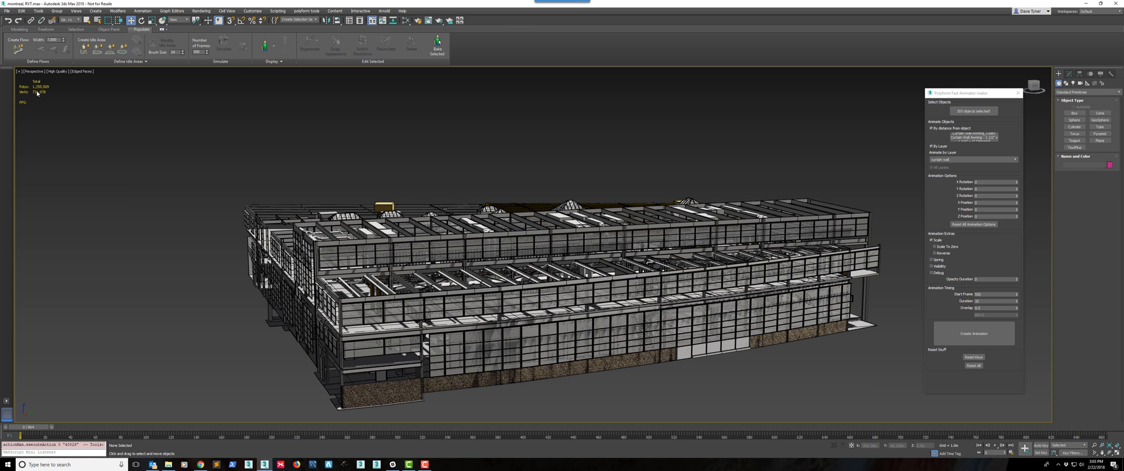